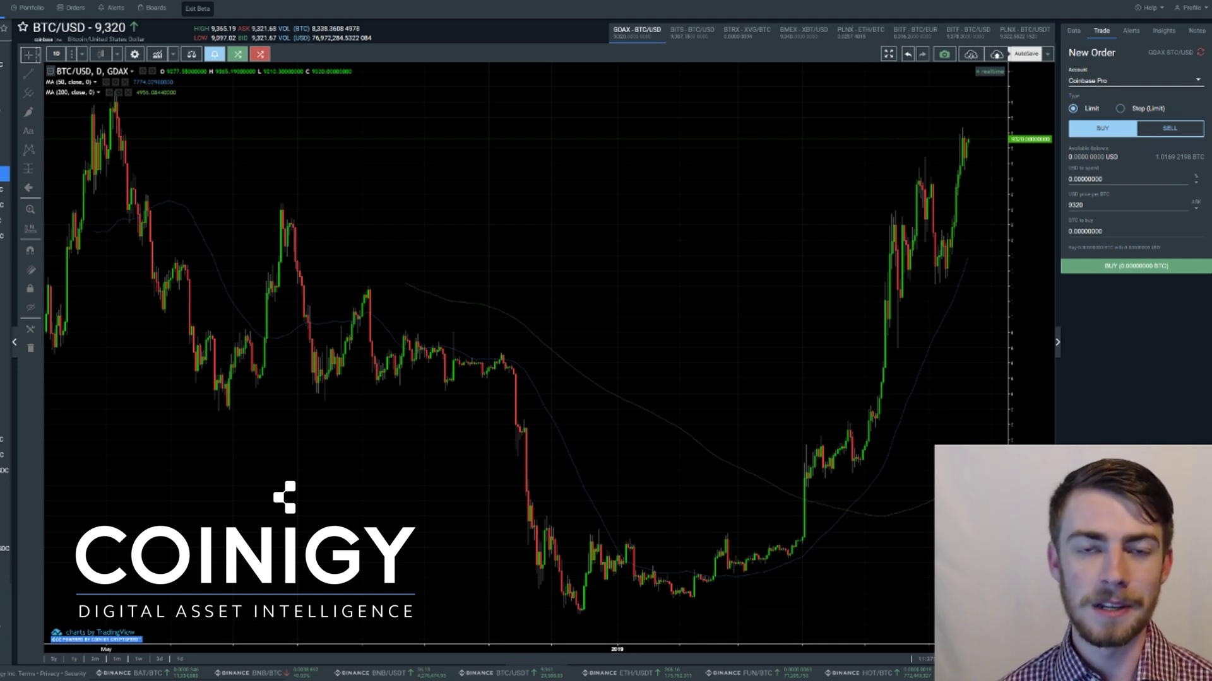
Collapse the right-side New Order panel so the BTC/USD chart spans the full width.
left_click(1057, 342)
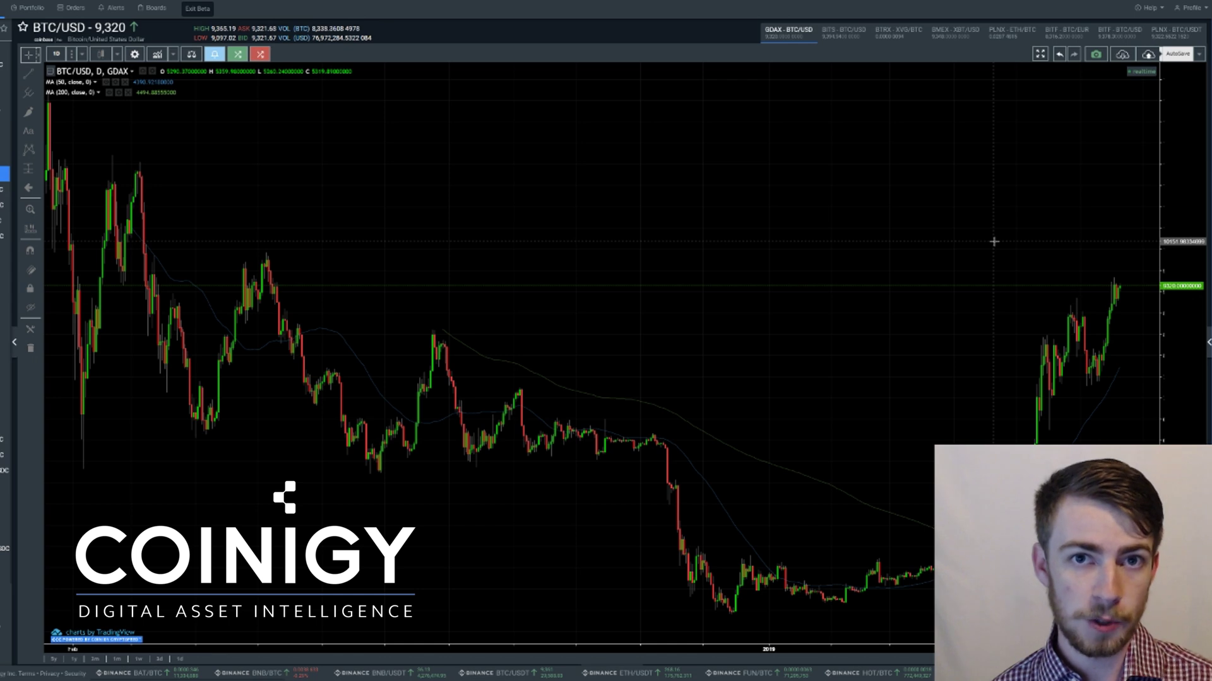
Reopen the right panel, check the BTC/USD order book under Data, then return to the Trade form.
left_click(1206, 350)
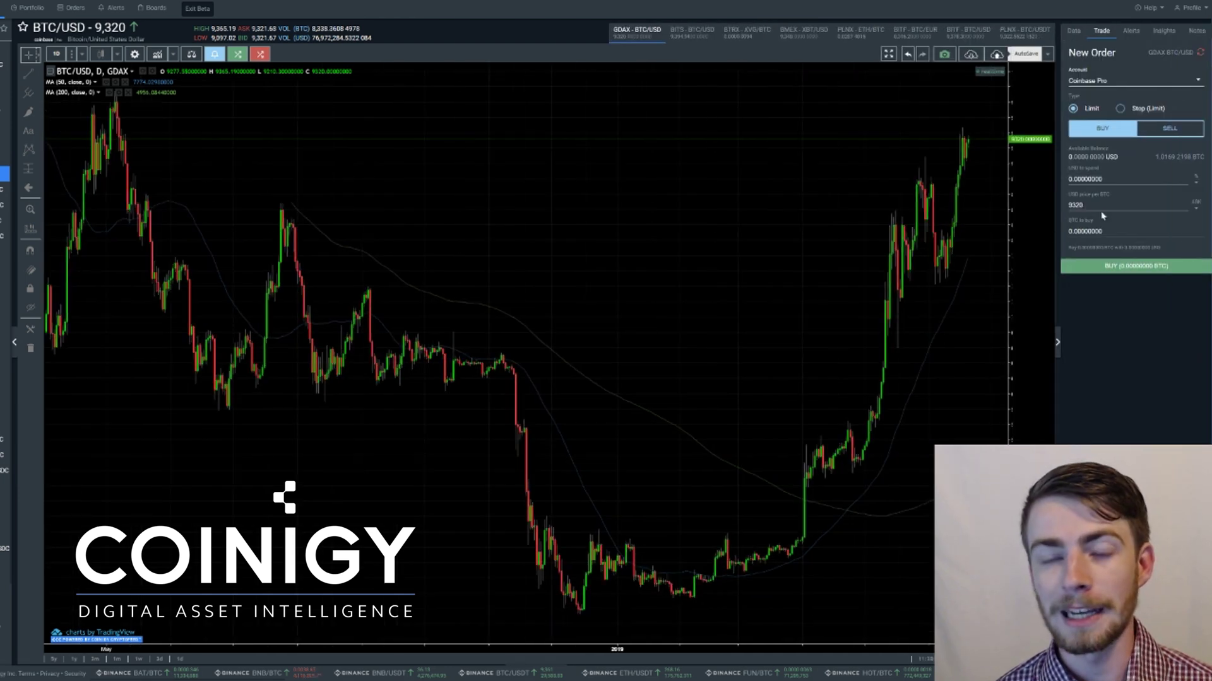
left_click(1074, 31)
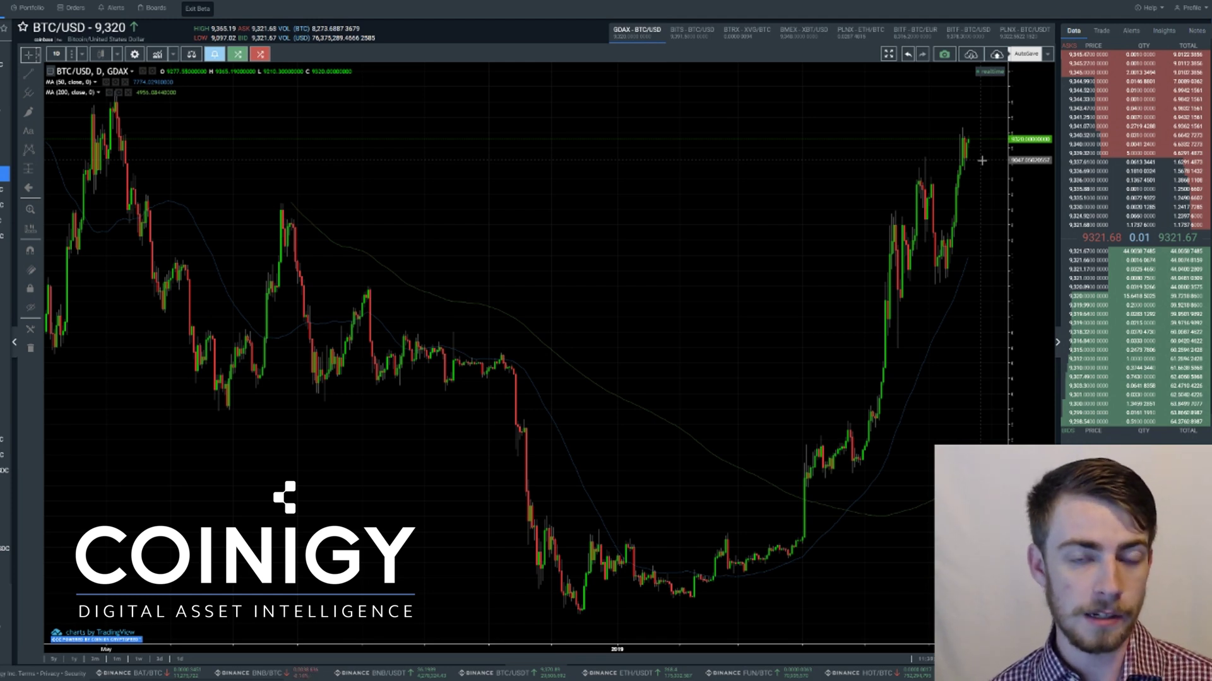
left_click(1101, 33)
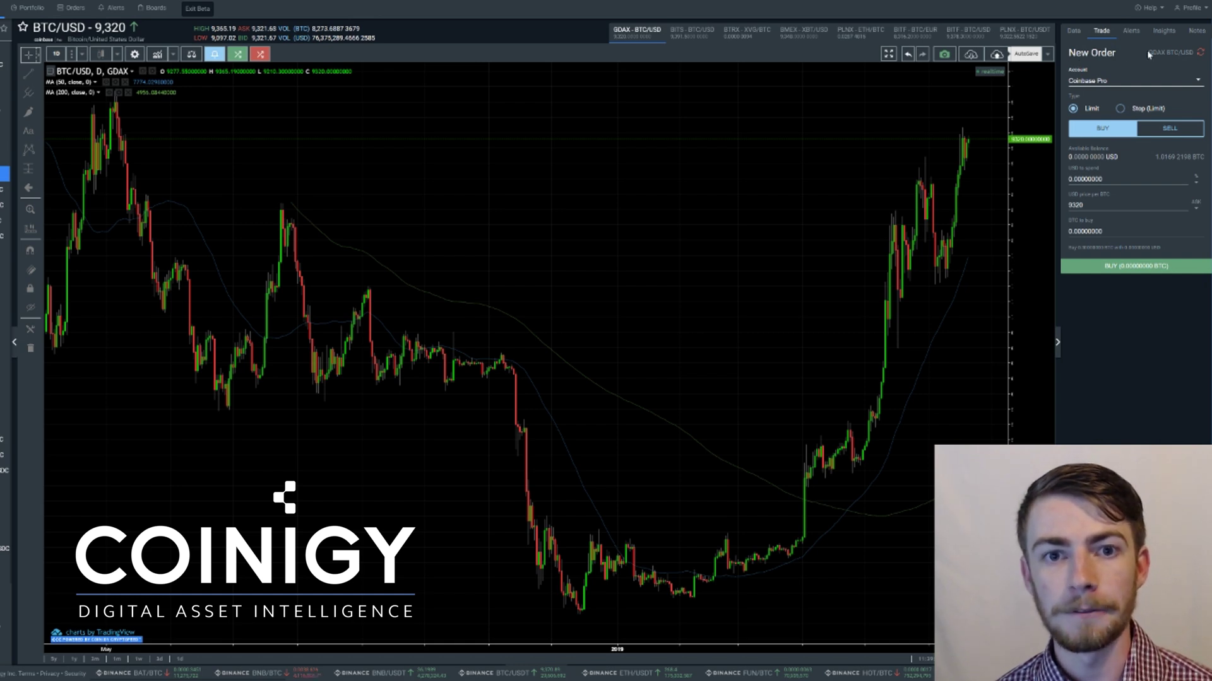
left_click_drag(1146, 52, 1161, 53)
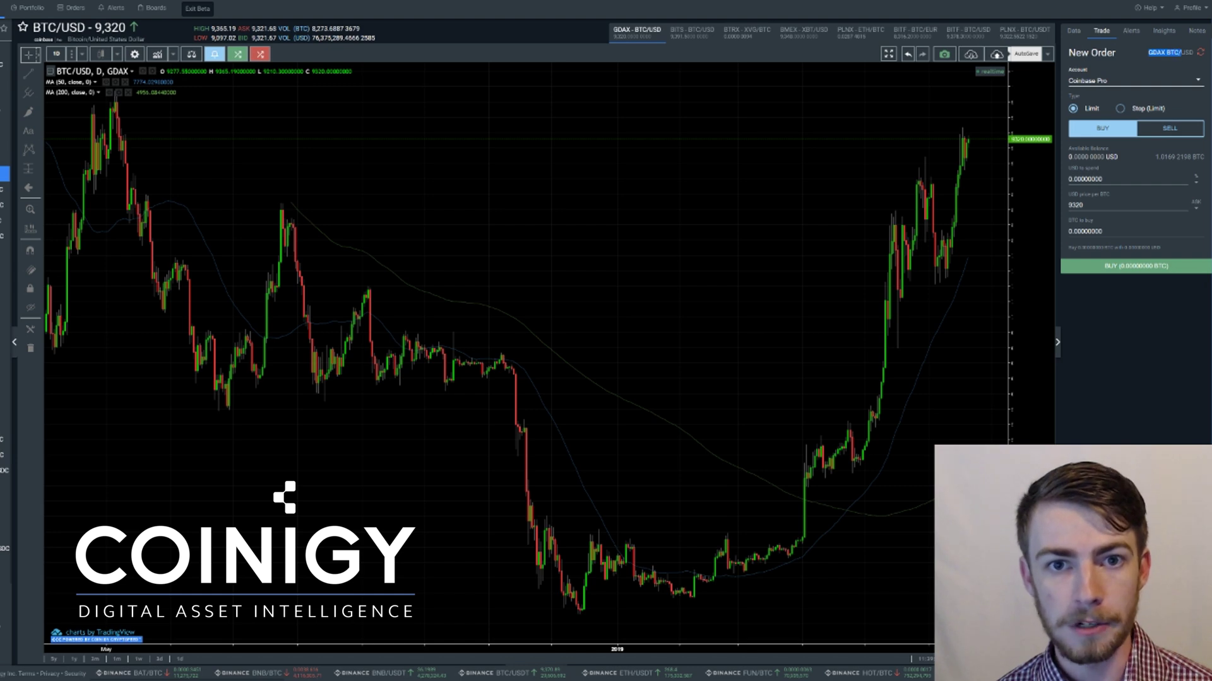
mouse_move(1179, 53)
left_mouse_down()
mouse_move(1196, 60)
mouse_move(1187, 81)
mouse_move(1179, 63)
left_mouse_up()
left_click(1145, 68)
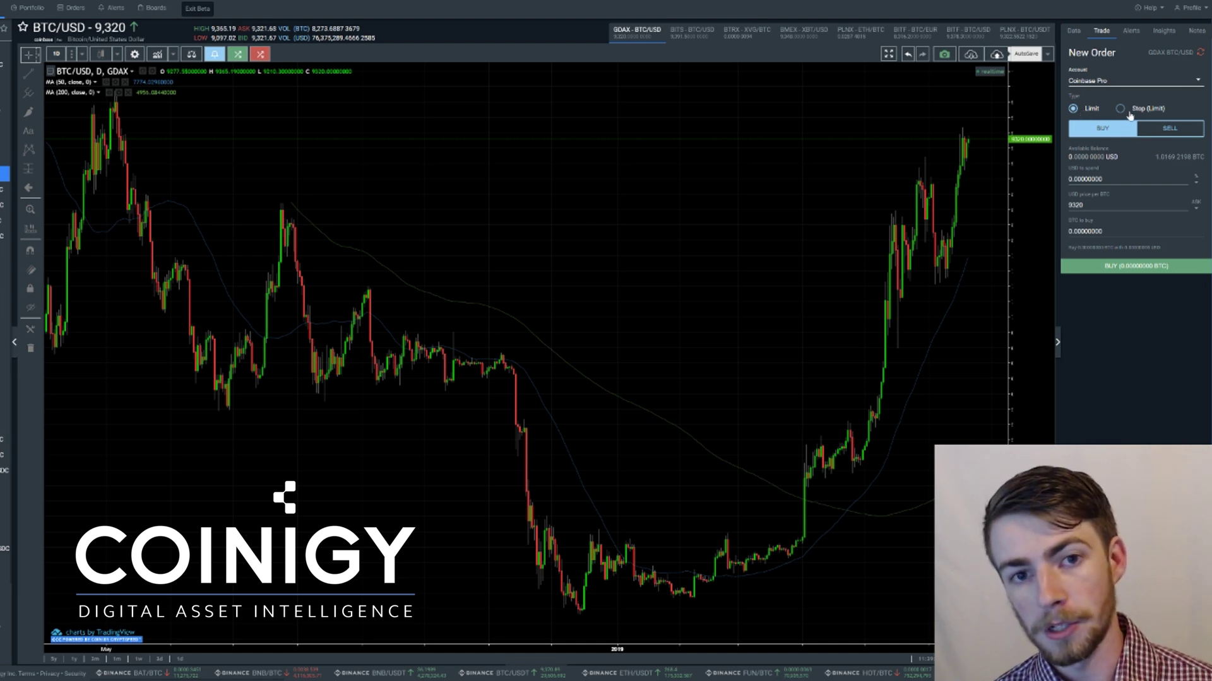
left_click(1129, 115)
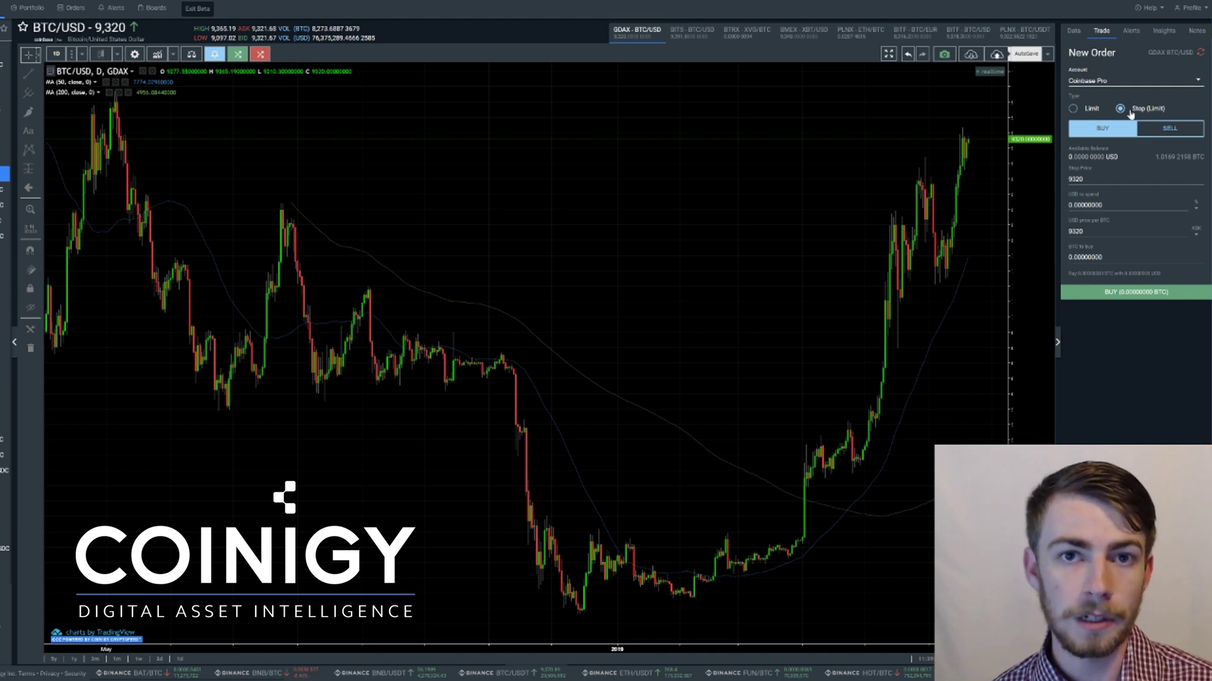
left_click(1101, 111)
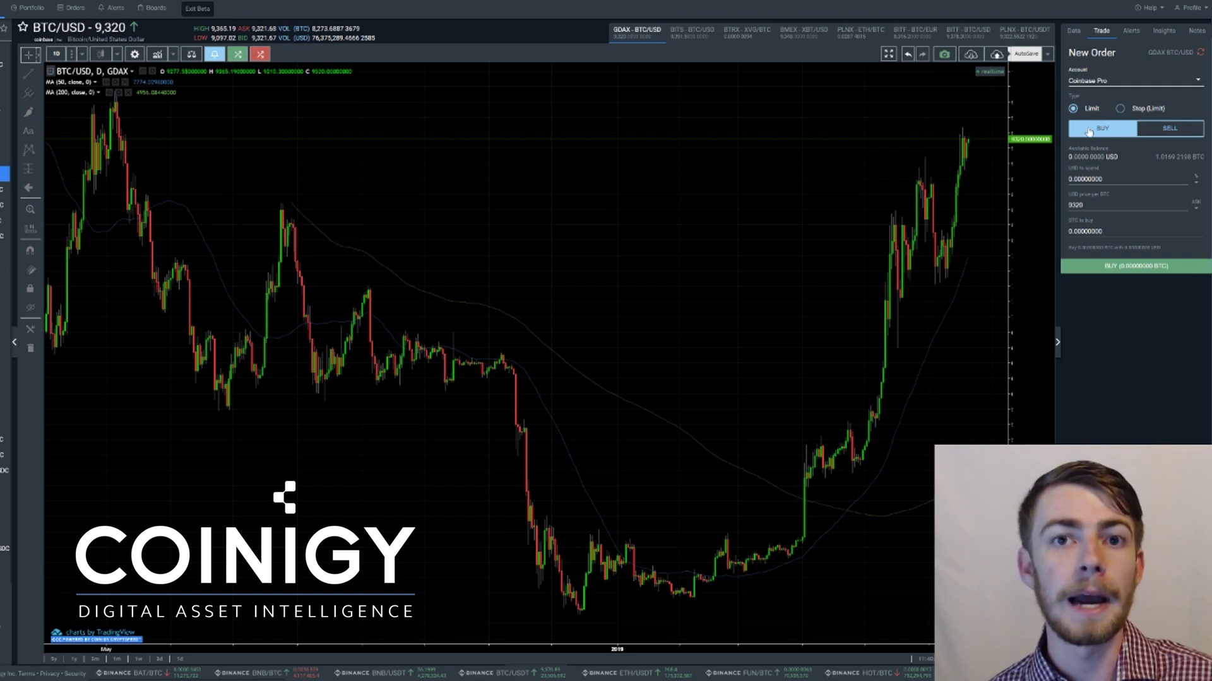
Switch the order form to SELL and sell 1% of the BTC balance (0.01016922 BTC).
left_click(1161, 129)
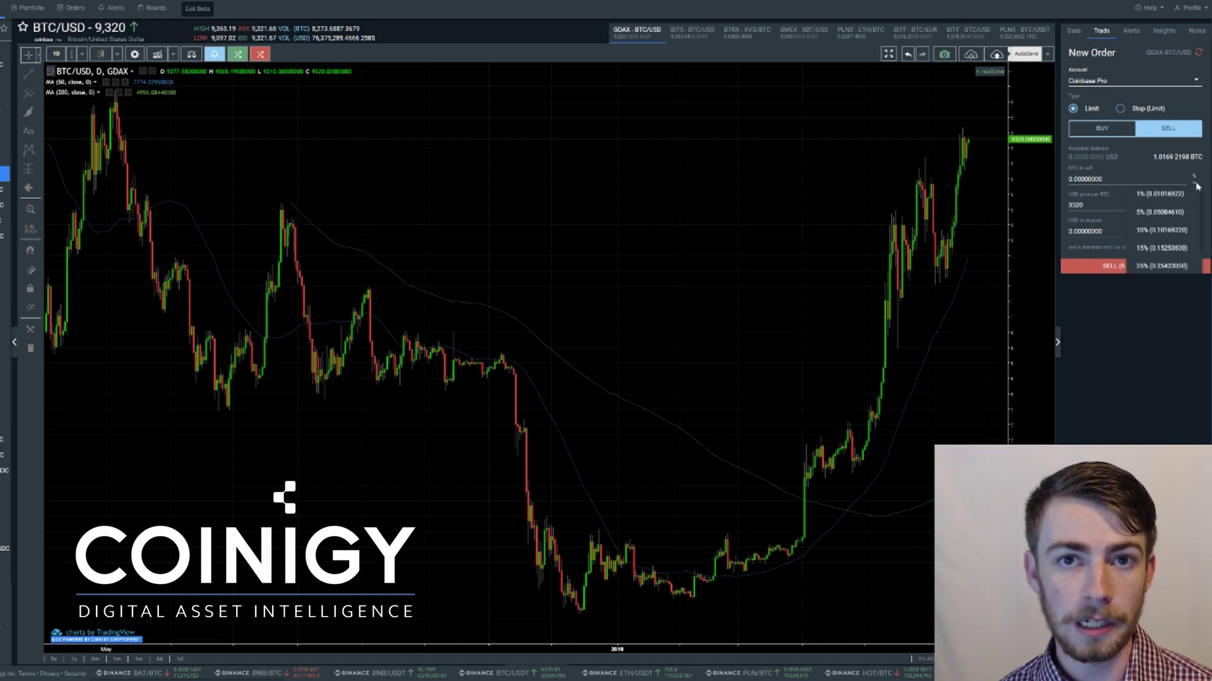
left_click(1196, 185)
scroll(1166, 220, "down", 2)
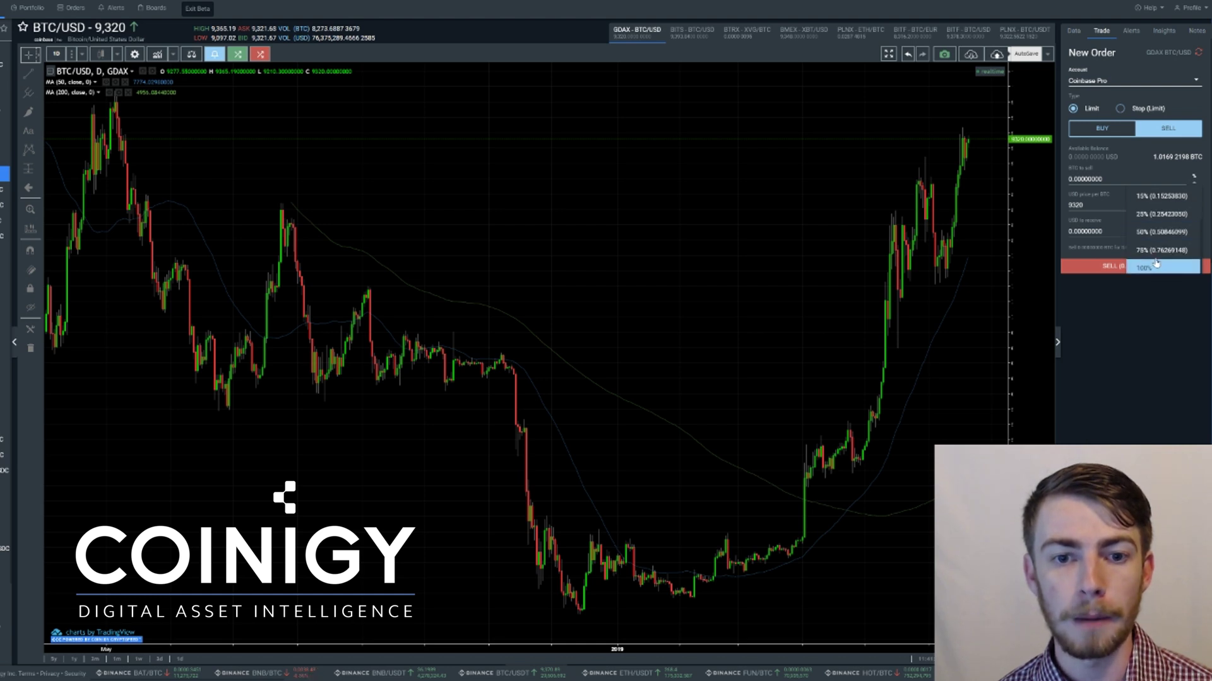
scroll(1159, 254, "up", 1)
scroll(1160, 253, "up", 2)
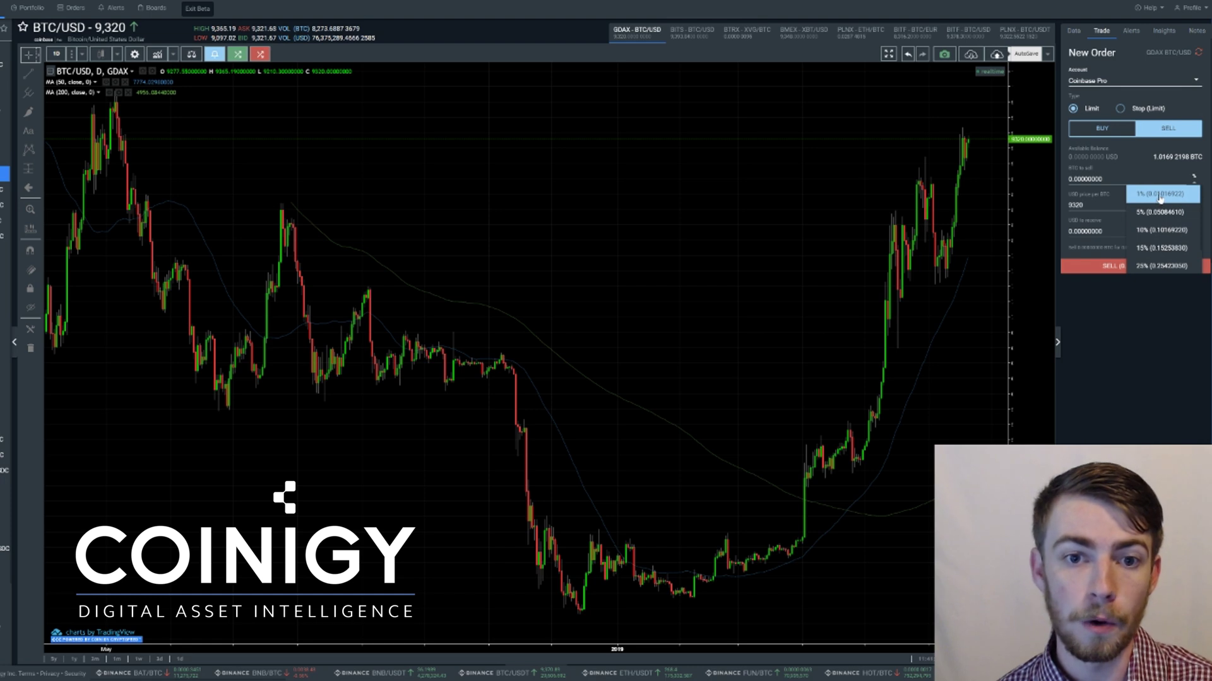
left_click(1160, 196)
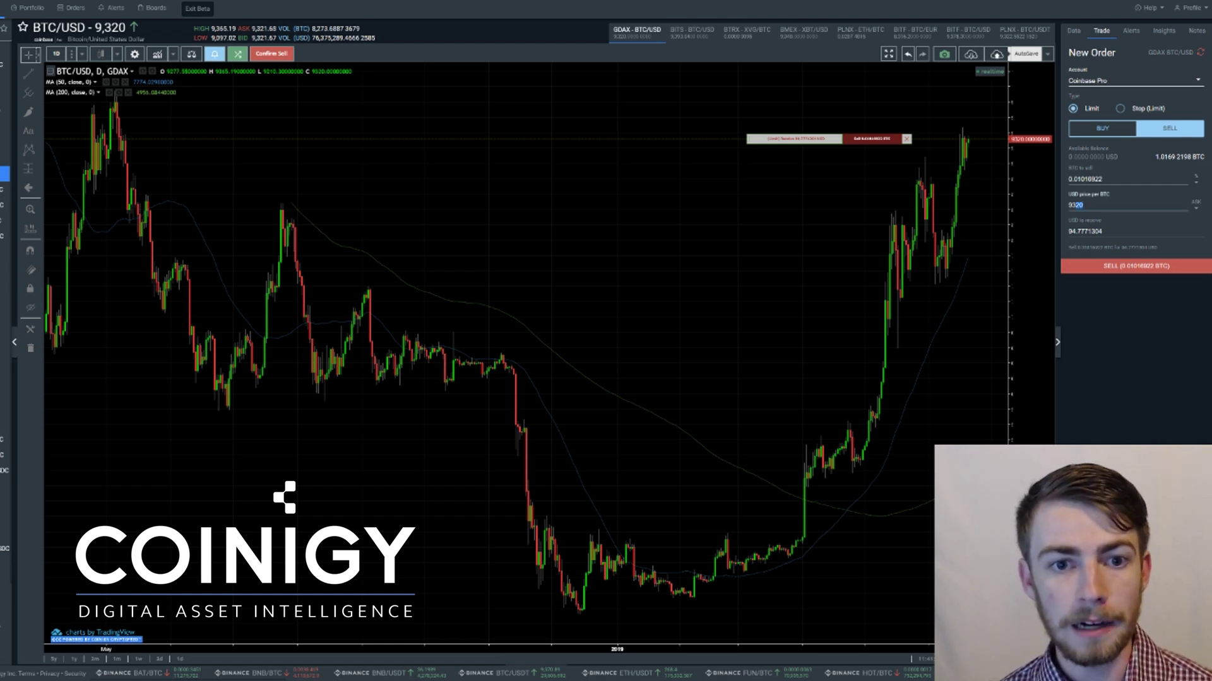
Edit the sell limit price from 9320 to 9300 USD per BTC.
double_click(1070, 209)
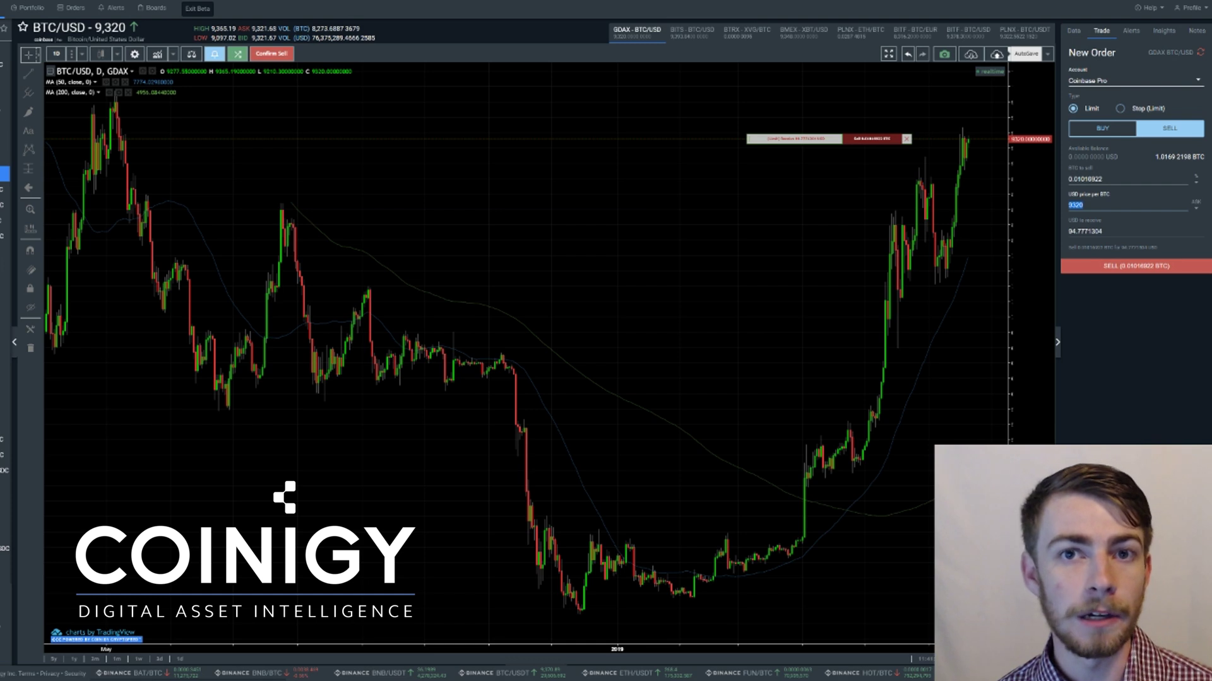
left_click(1083, 205)
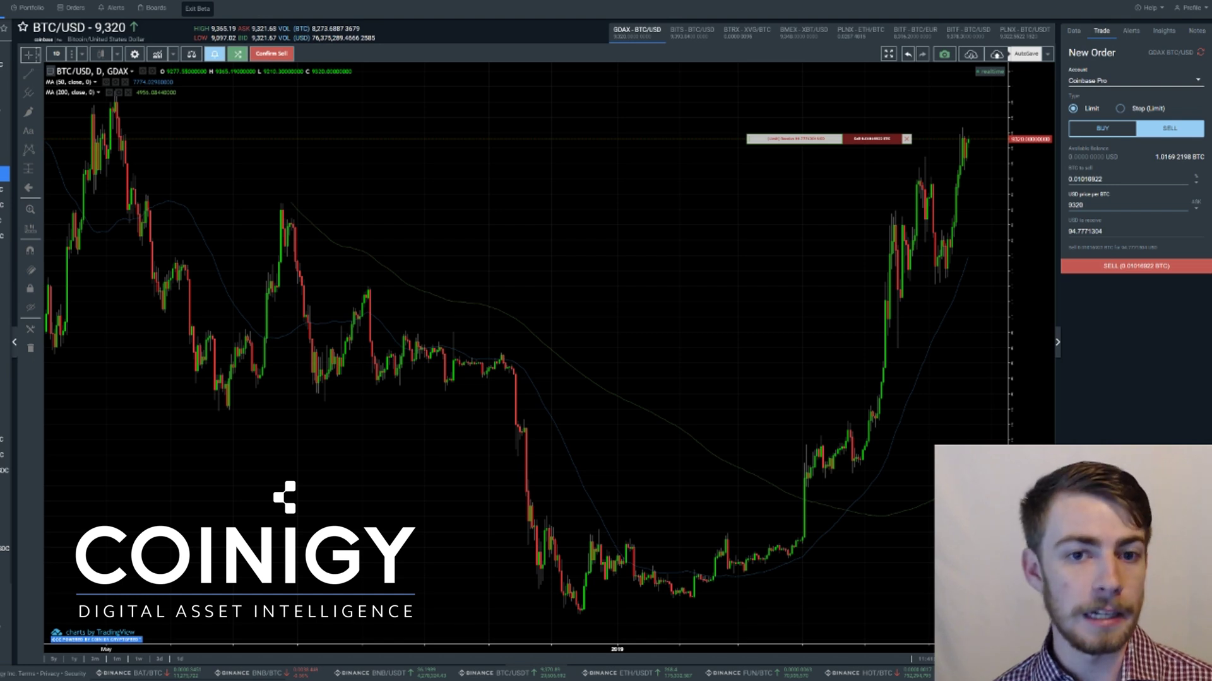
key("BackSpace")
key("BackSpace")
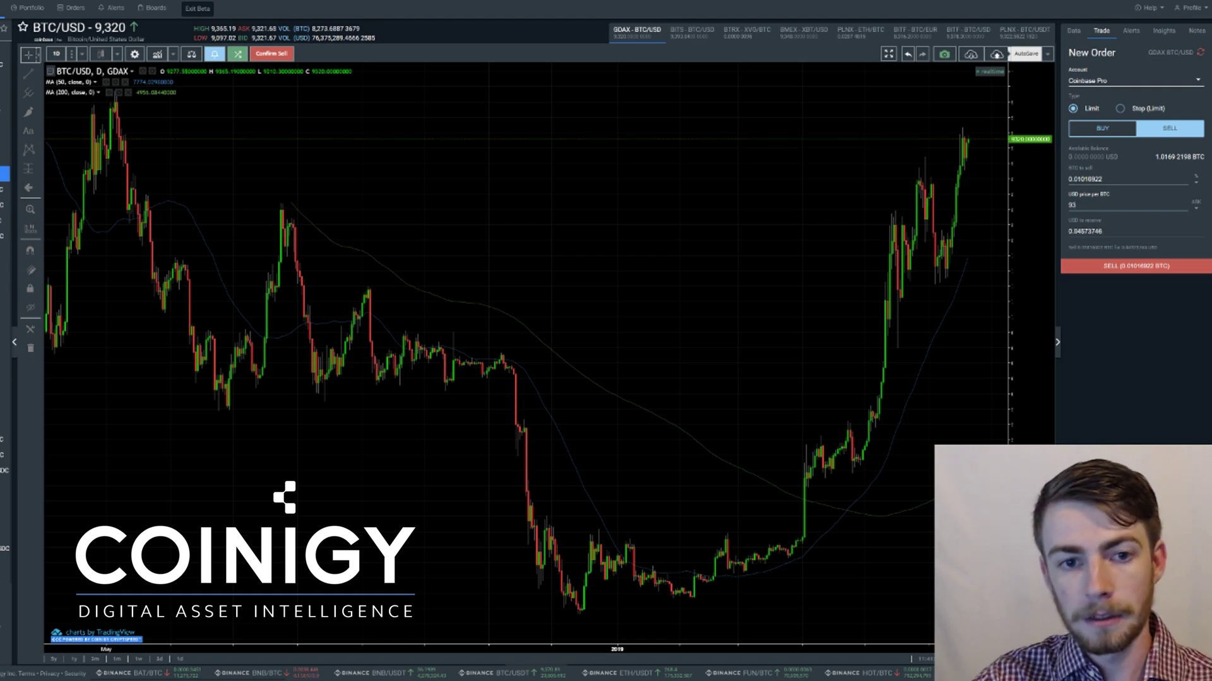
type("00")
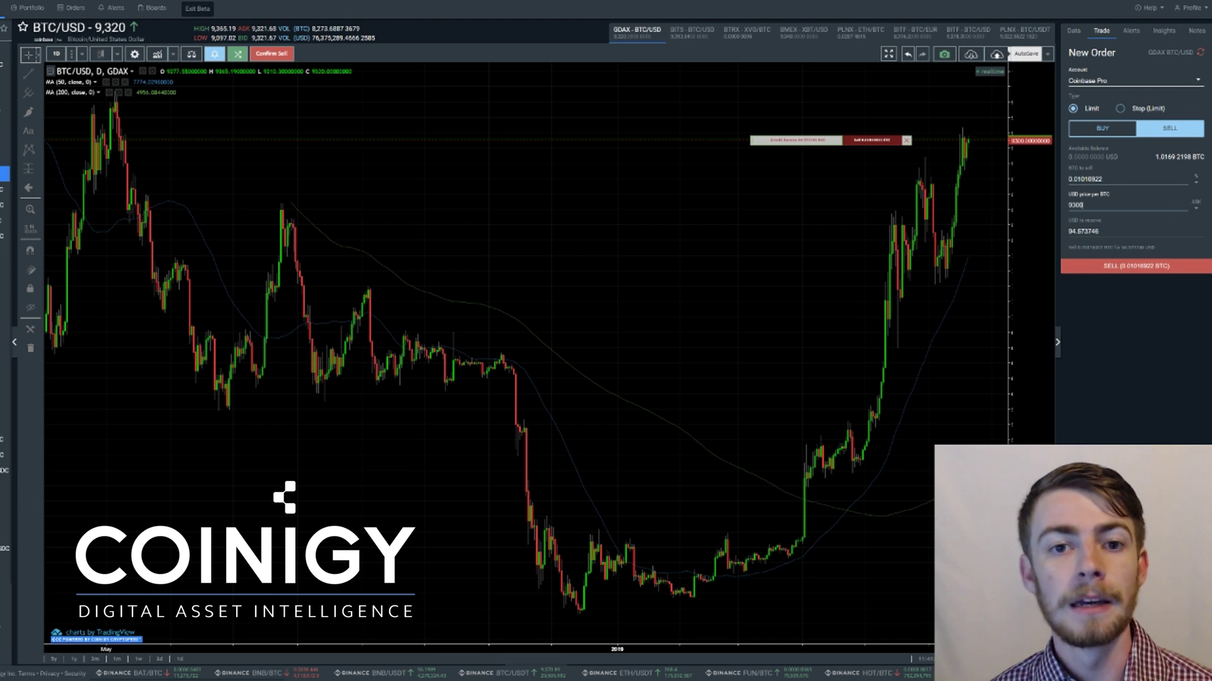
Set the sell limit price to the 9321.67 Bid preset and submit the 0.01016922 BTC sell.
left_click(1194, 204)
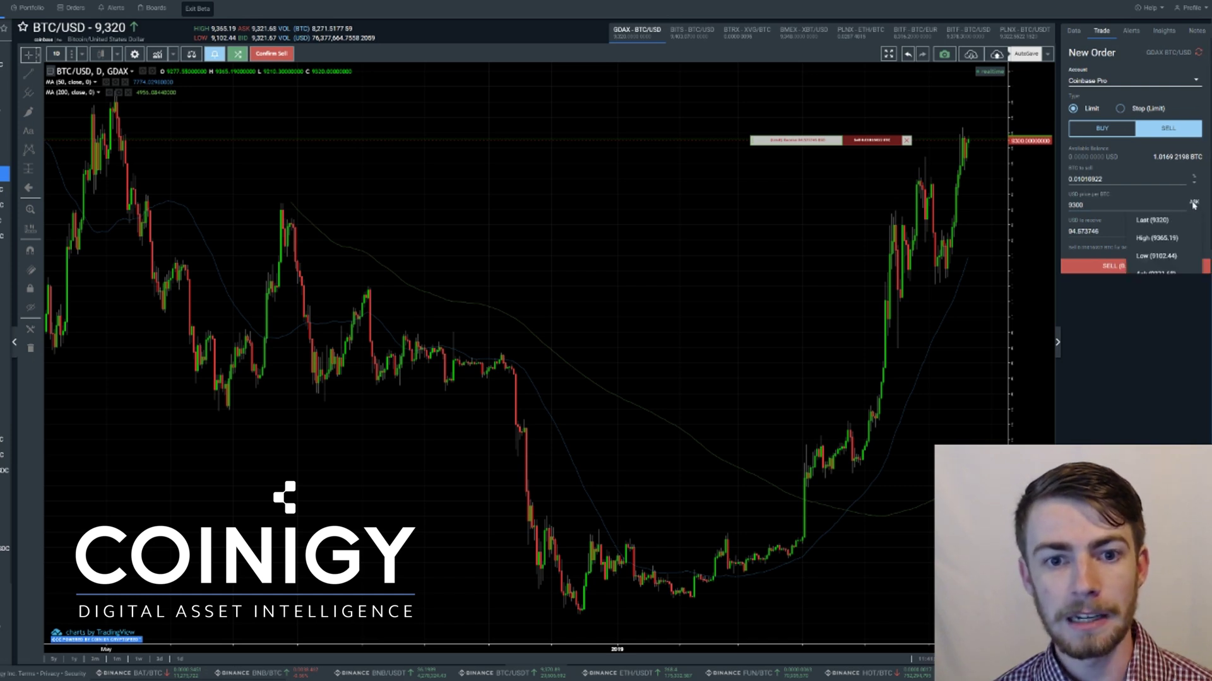
scroll(1163, 237, "down", 1)
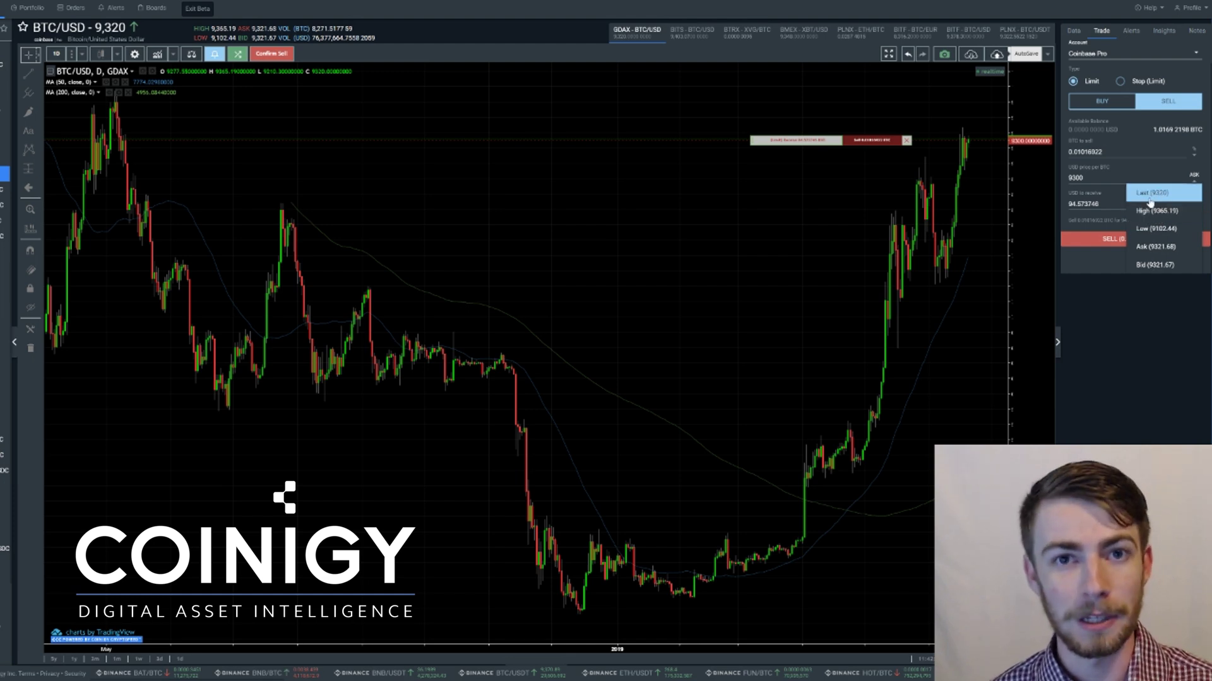
left_click(1135, 254)
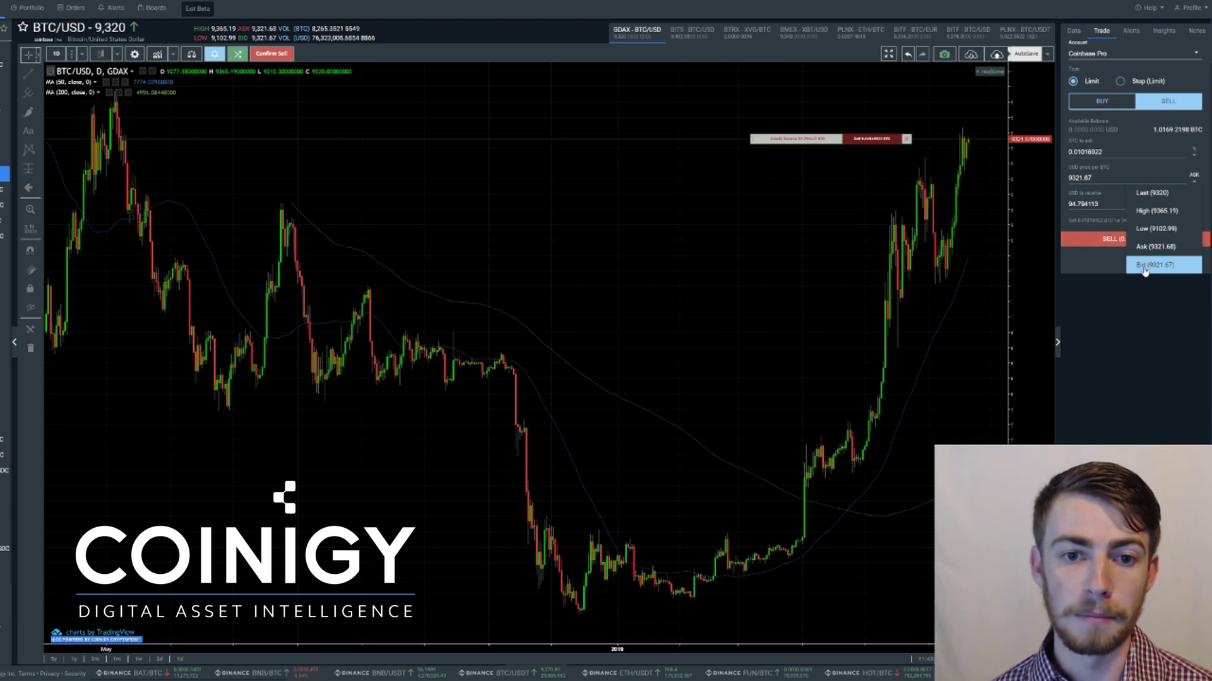
left_click(1139, 266)
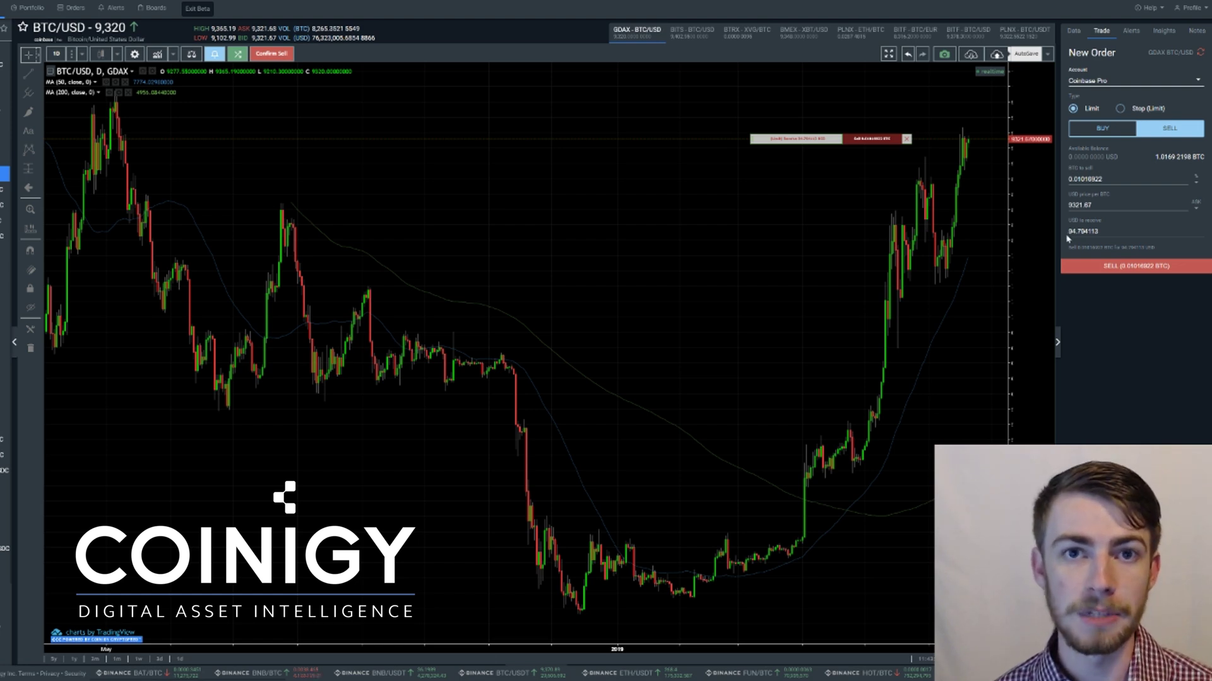
left_click(1120, 268)
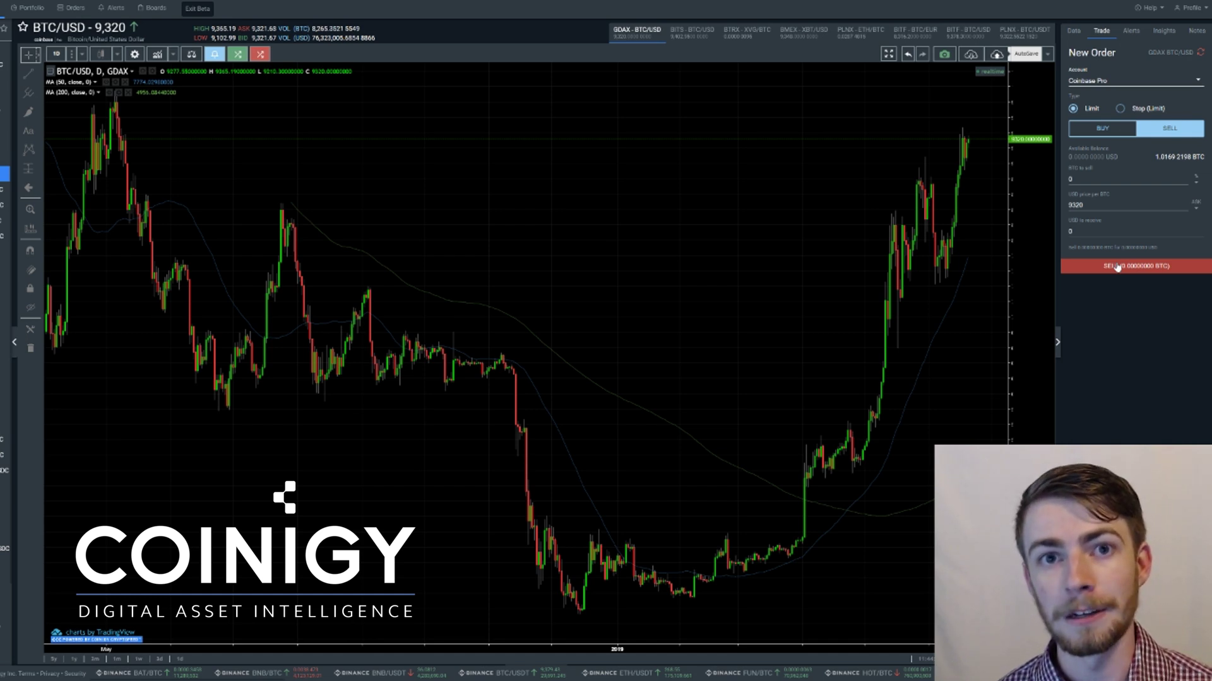
Switch to BUY, spend 100 USD at the 9321.68 Ask price, and submit for 0.01072768 BTC.
left_click(1102, 128)
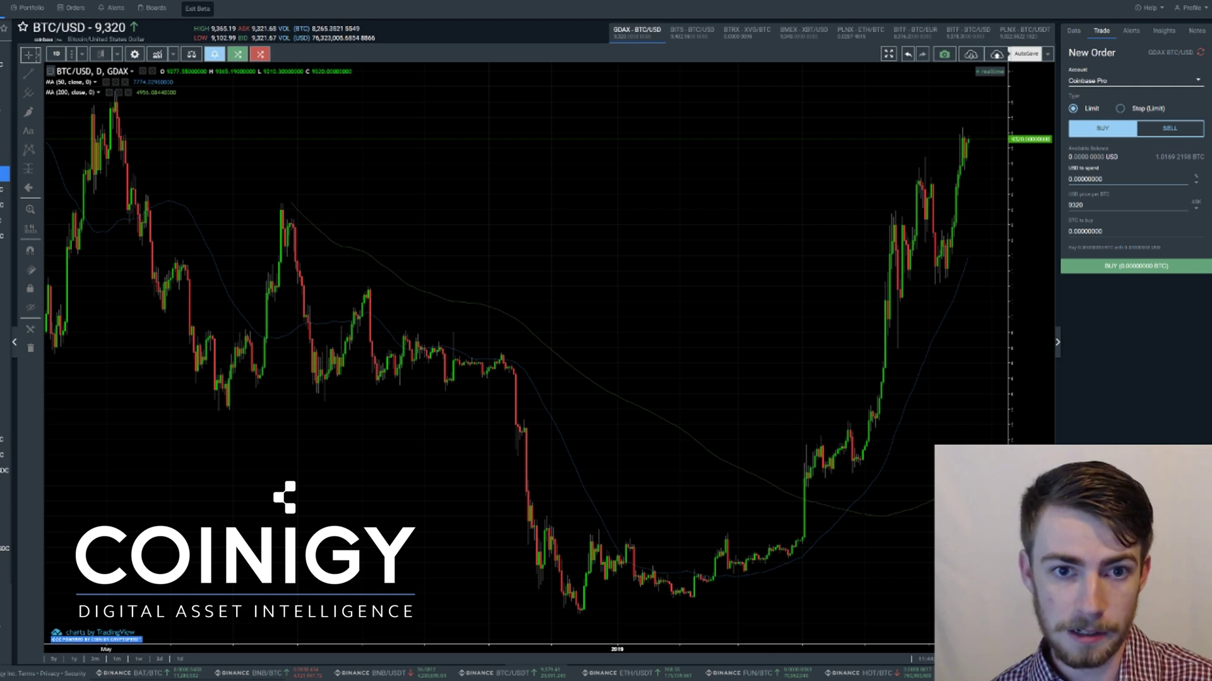
left_click(1073, 180)
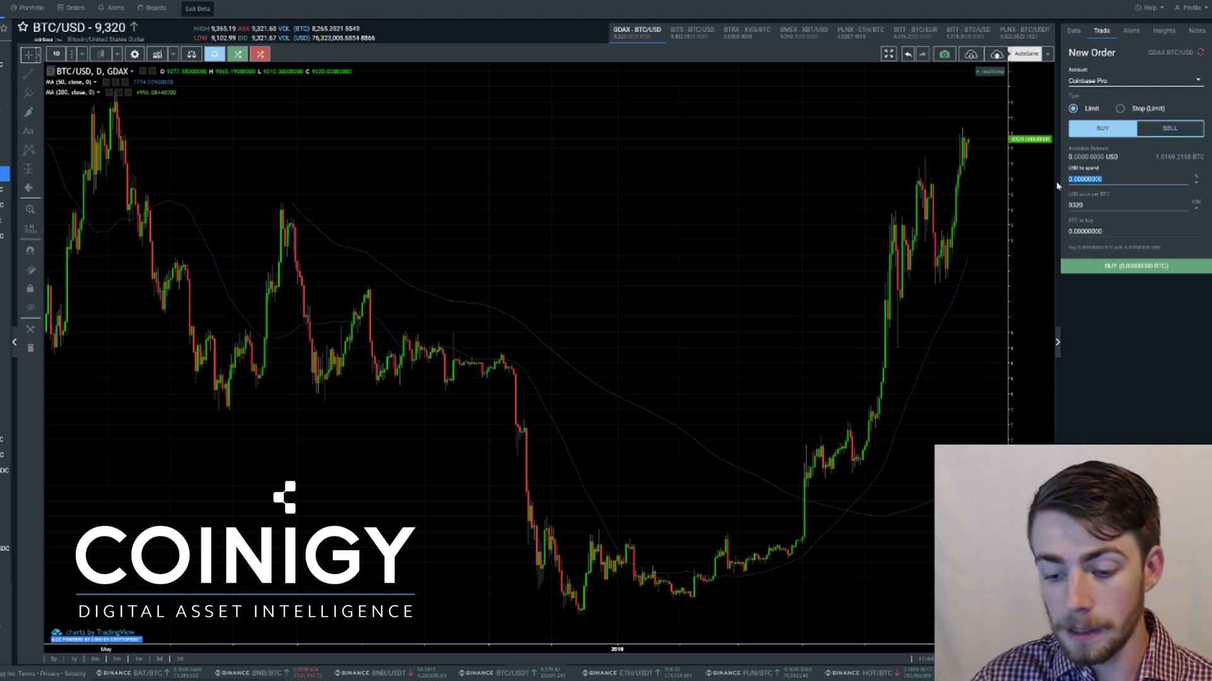
type("100")
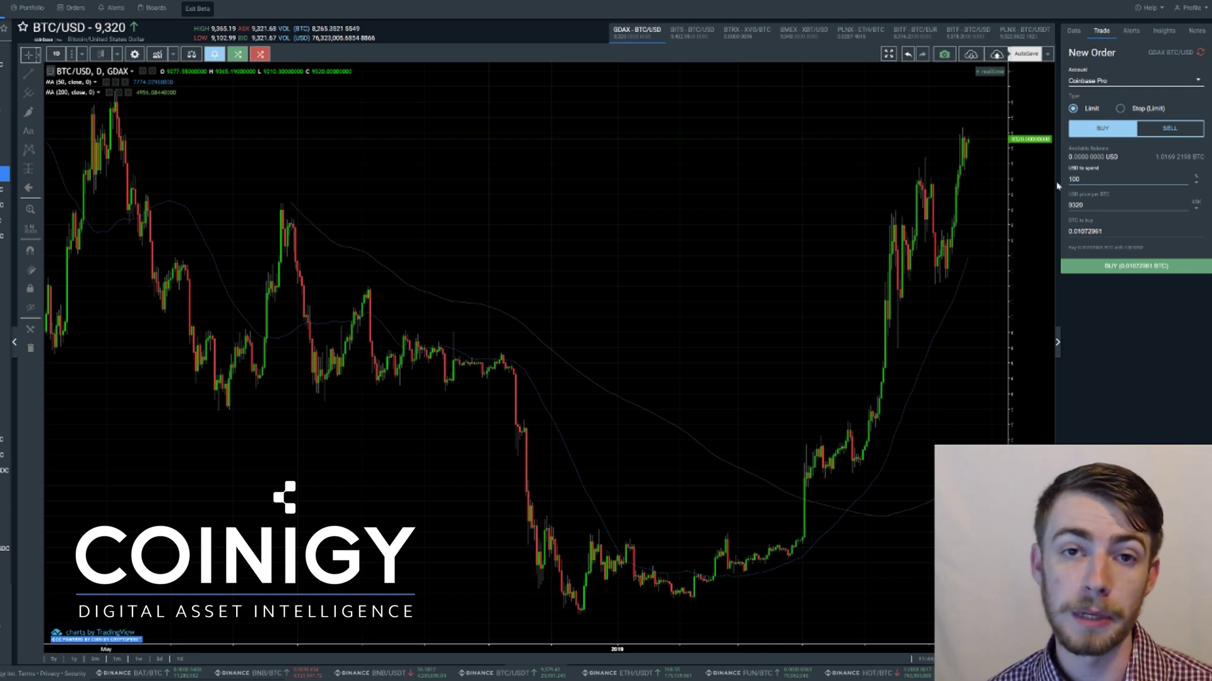
left_click(1194, 211)
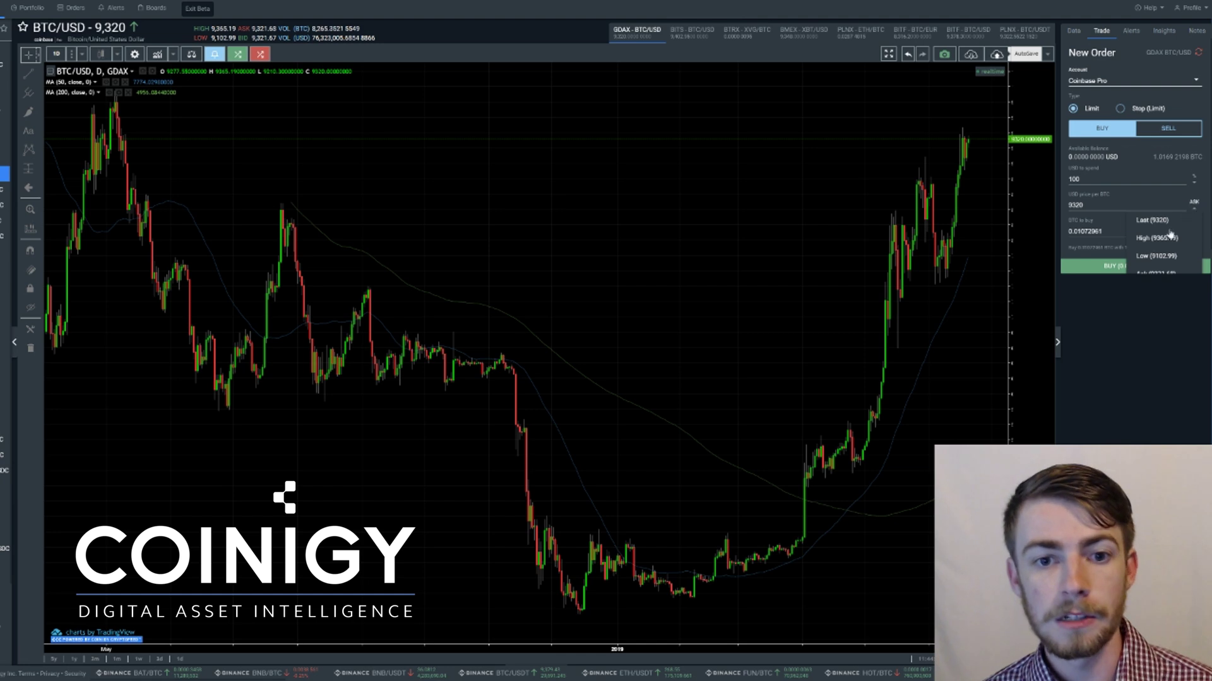
scroll(1164, 240, "down", 1)
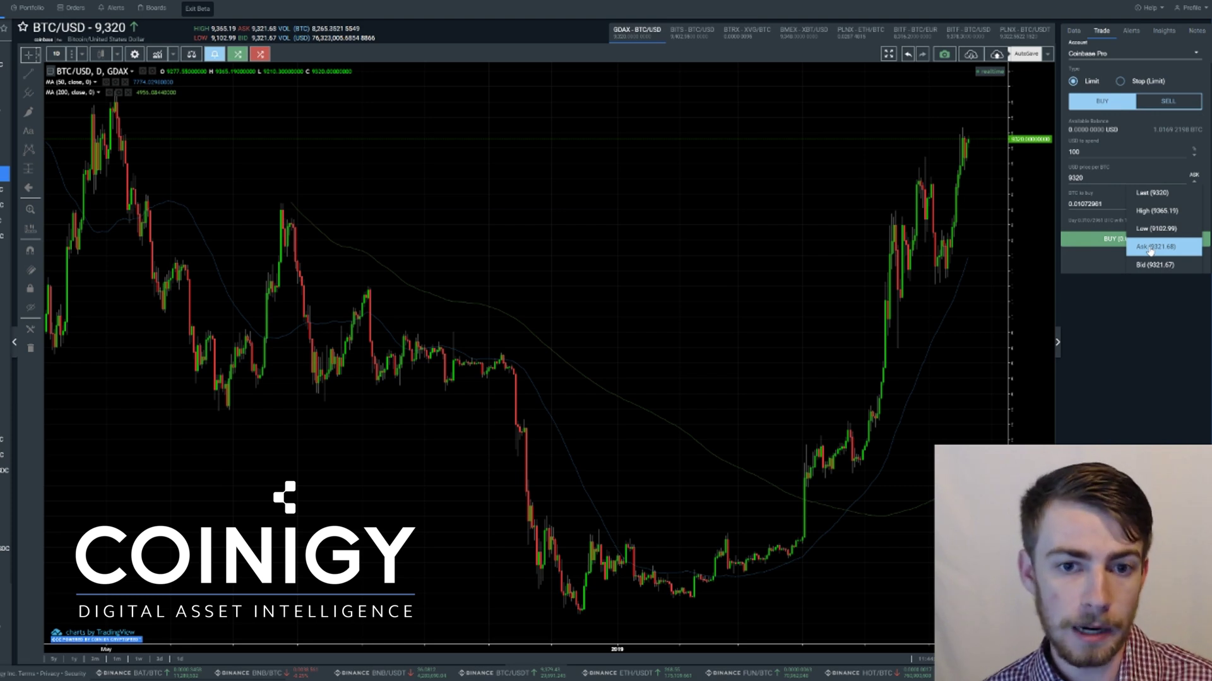
left_click(1150, 249)
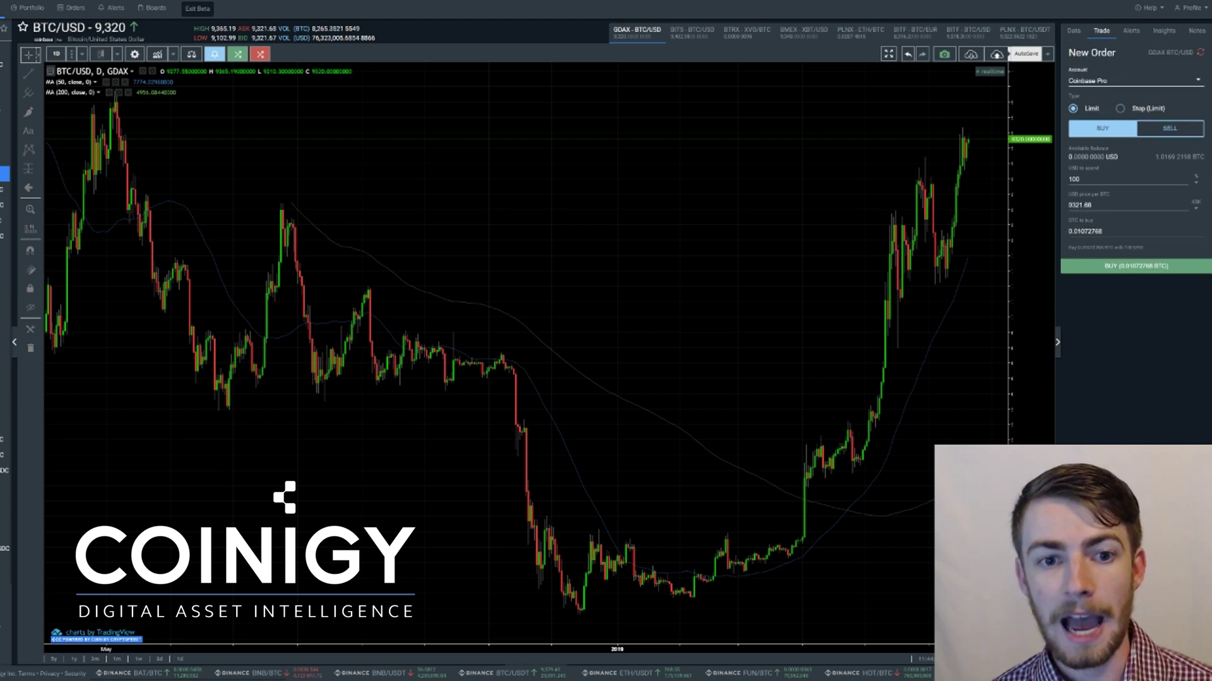
left_click_drag(1068, 232, 1101, 231)
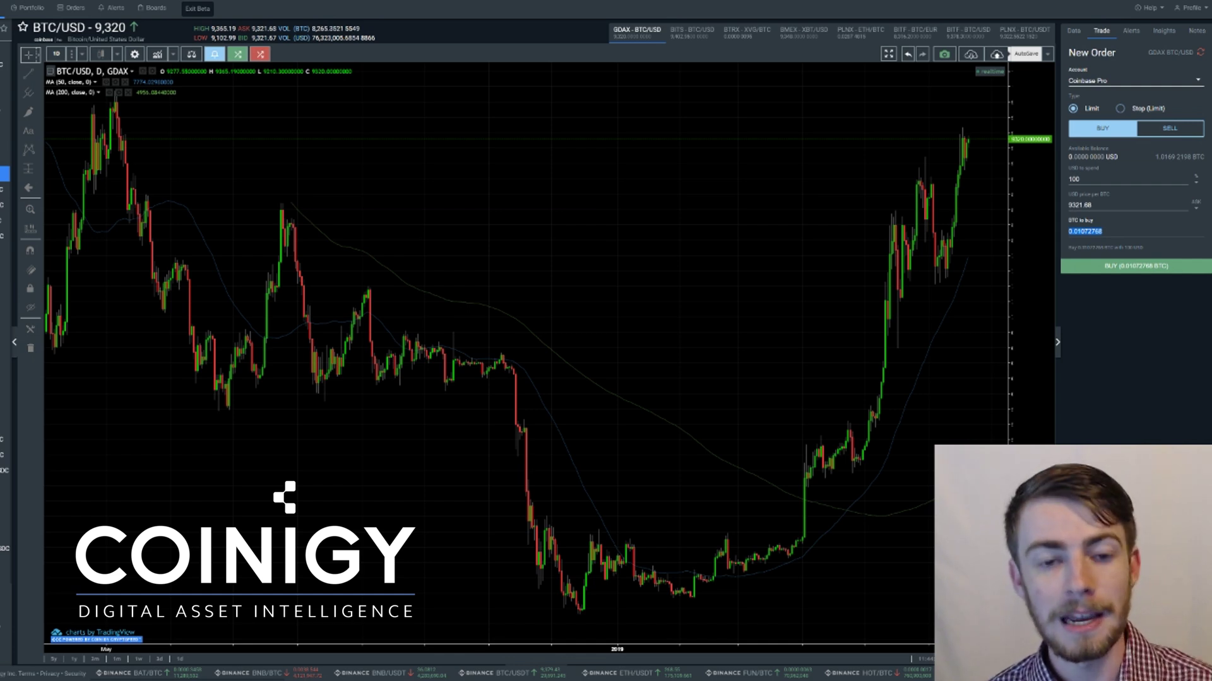
left_click(1097, 272)
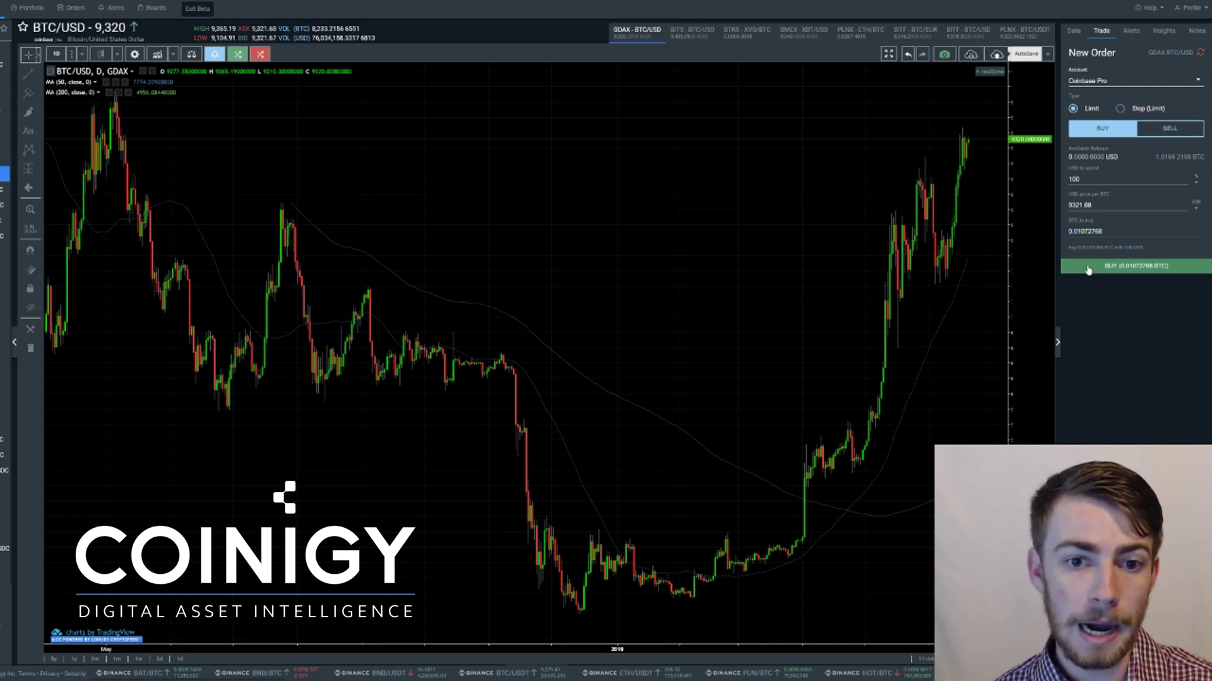
left_click(1088, 269)
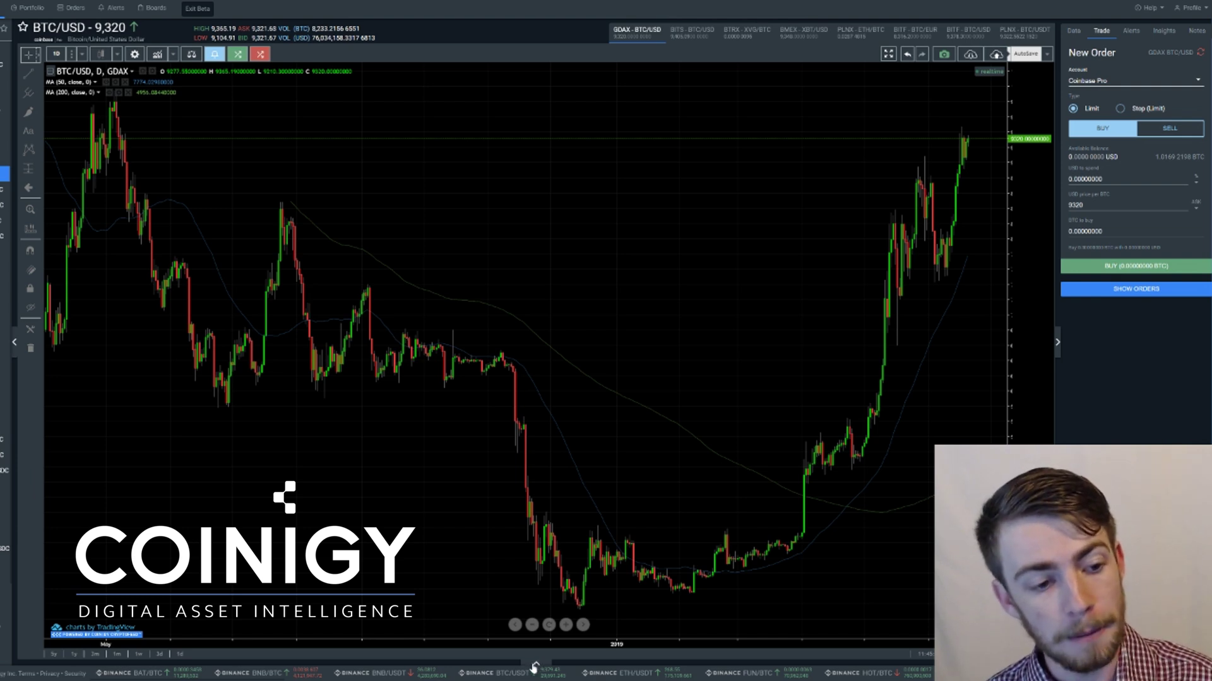
Expand Open Orders and cancel the GDAX BTC/USD limit buy at 9,321.68, confirming with OK.
left_click(533, 665)
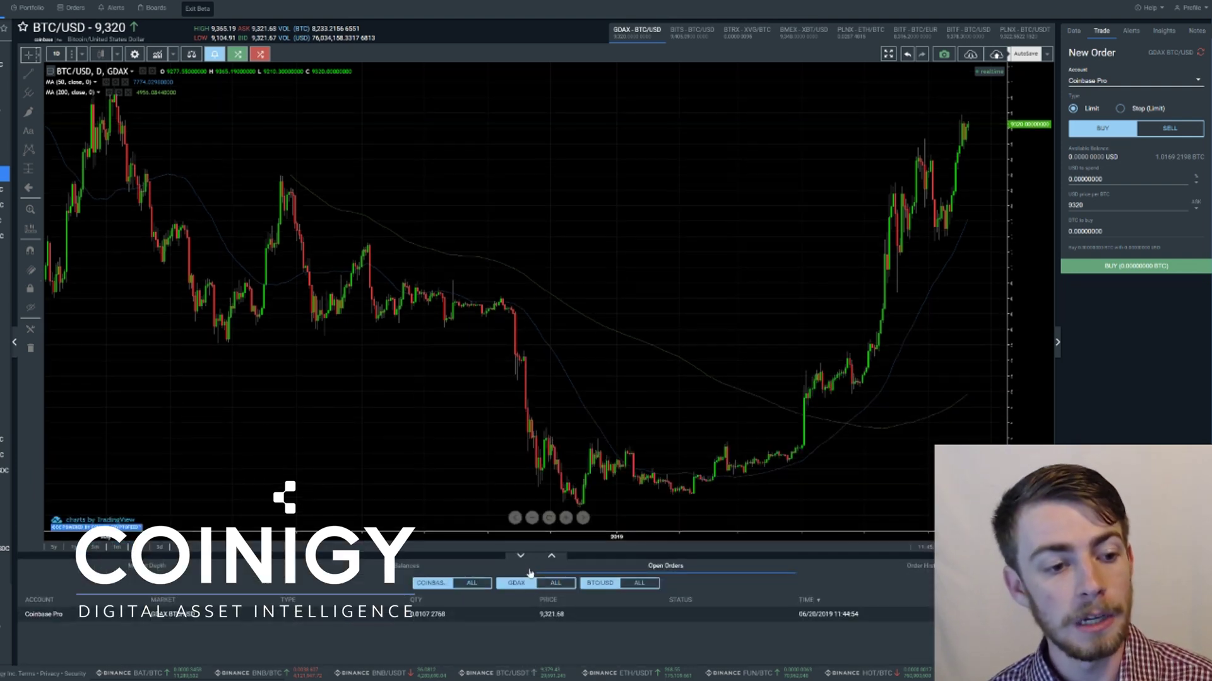
left_click(551, 558)
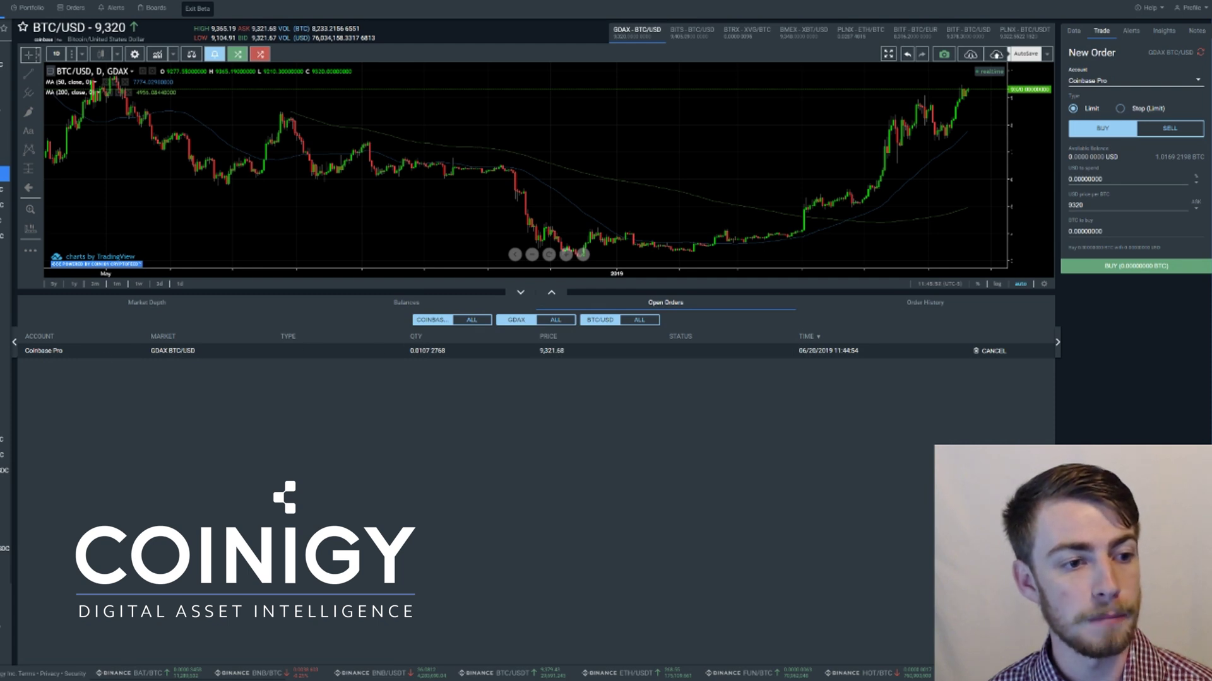
left_click(990, 353)
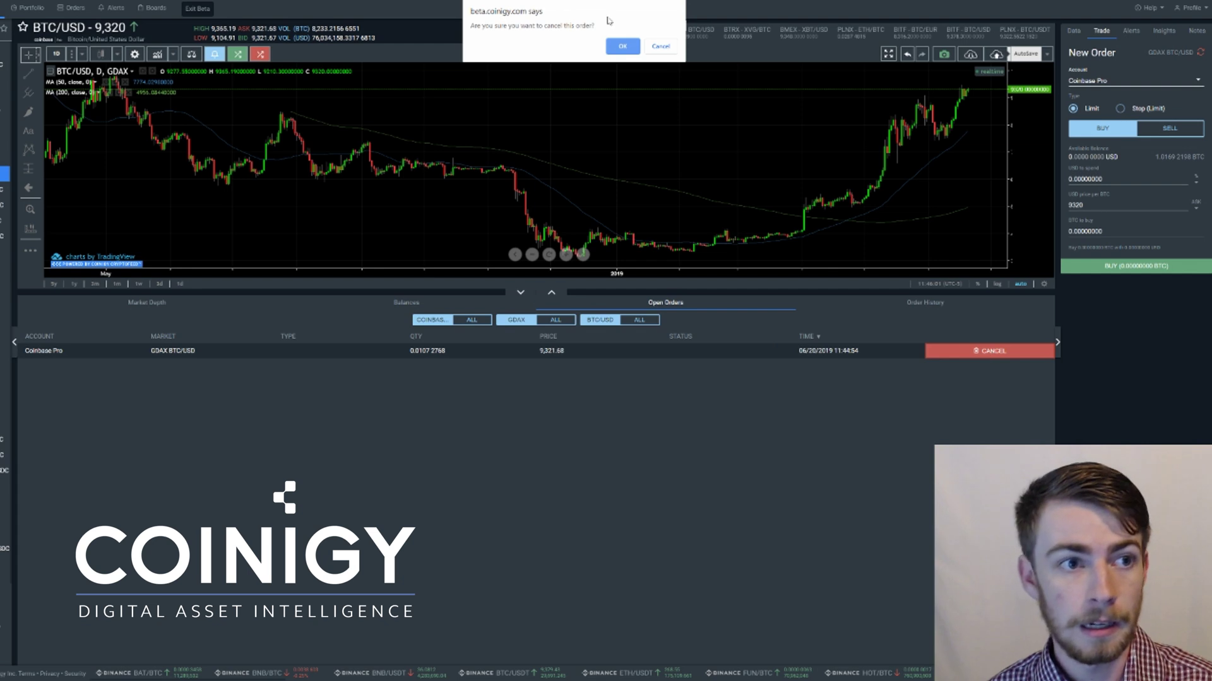
left_click(622, 47)
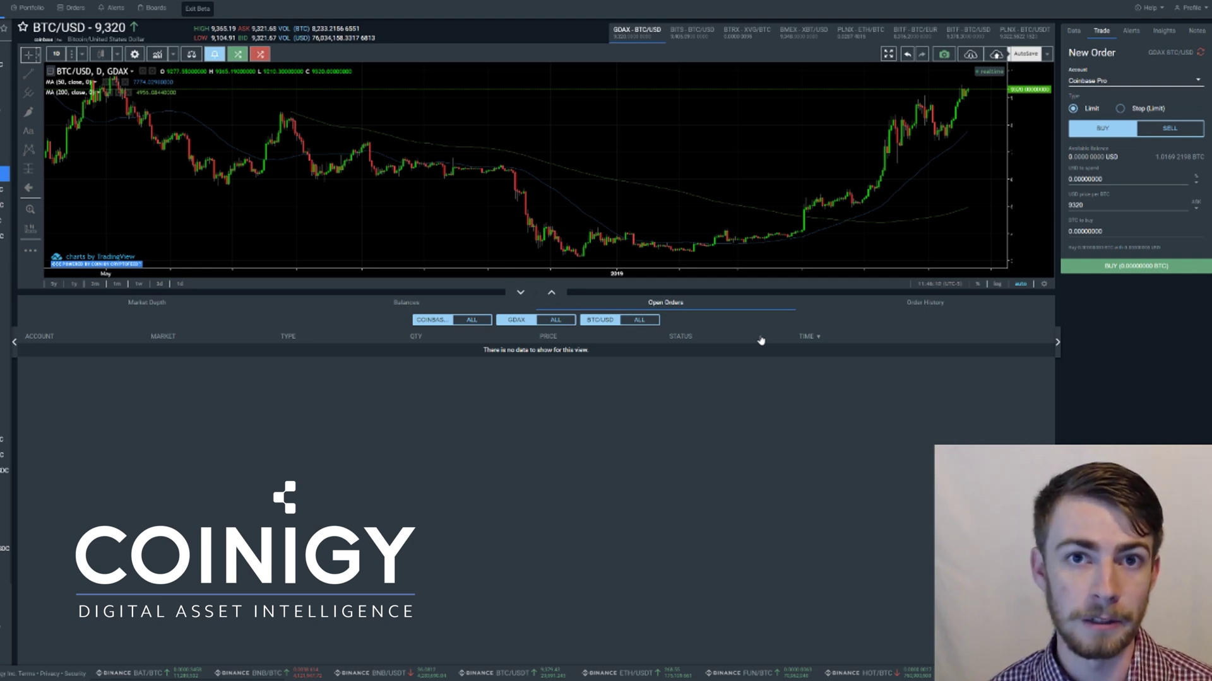
Collapse the Open Orders panel to restore the full BTC/USD chart.
left_click(520, 292)
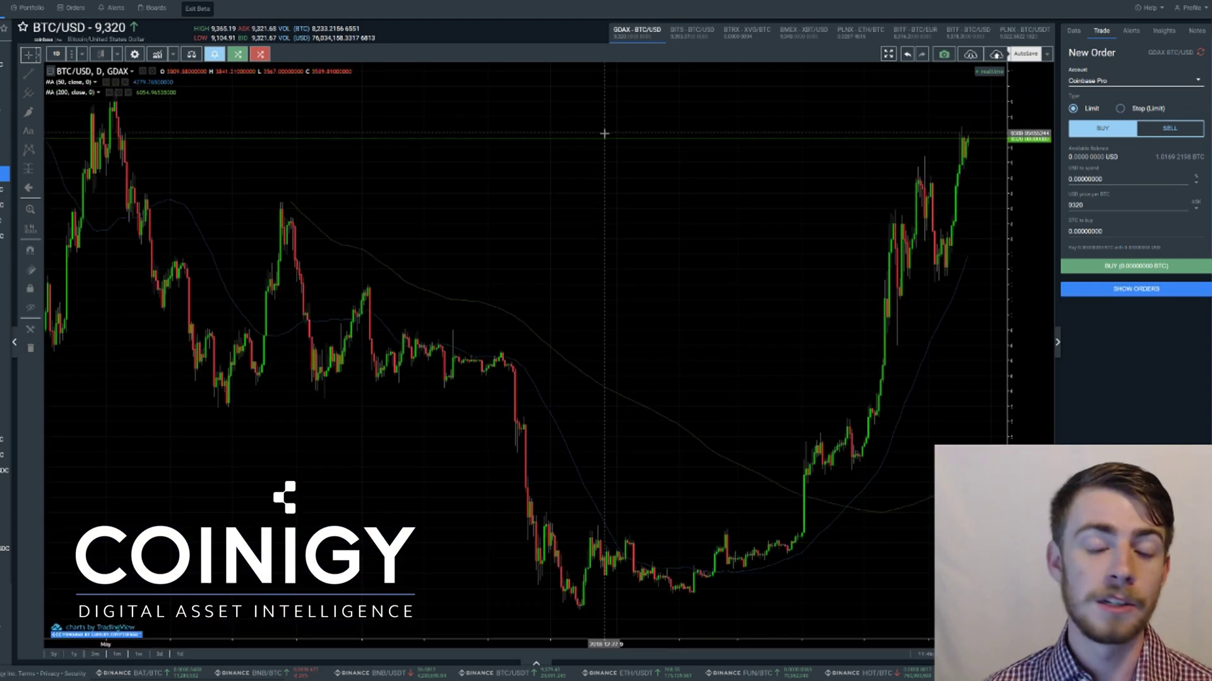